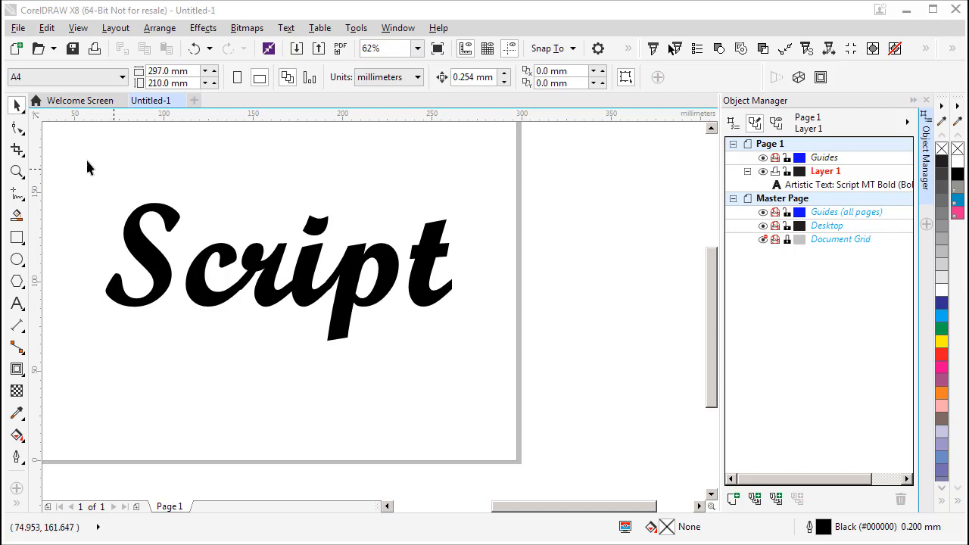
Step: Try a CutContour outline on the Script text to examine the overlap between the c and r, and remove the outline
{"action": "left_click", "coordinate": [150, 252]}
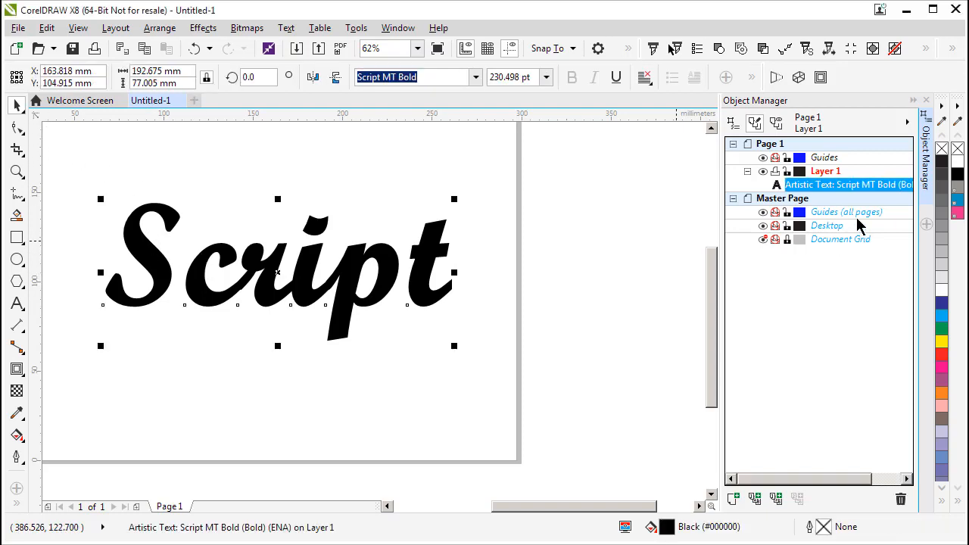
{"action": "right_click", "coordinate": [957, 214]}
{"action": "left_click", "coordinate": [16, 171]}
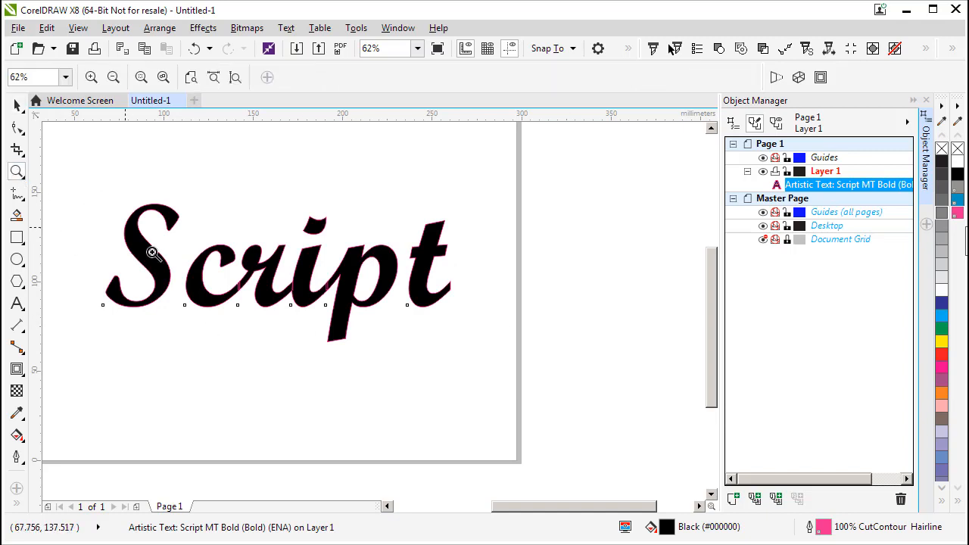
{"action": "left_click_drag", "start_coordinate": [221, 272], "coordinate": [258, 303]}
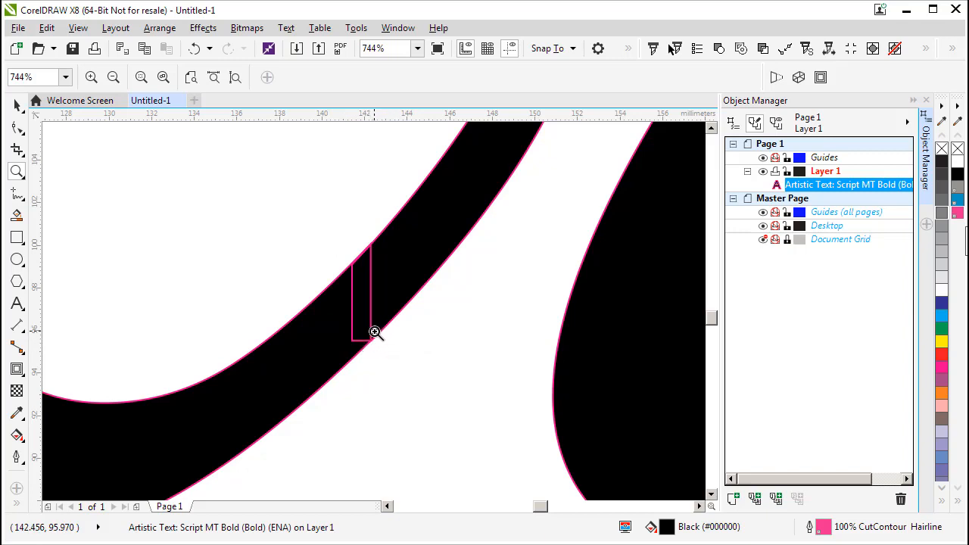
{"action": "right_click", "coordinate": [384, 262]}
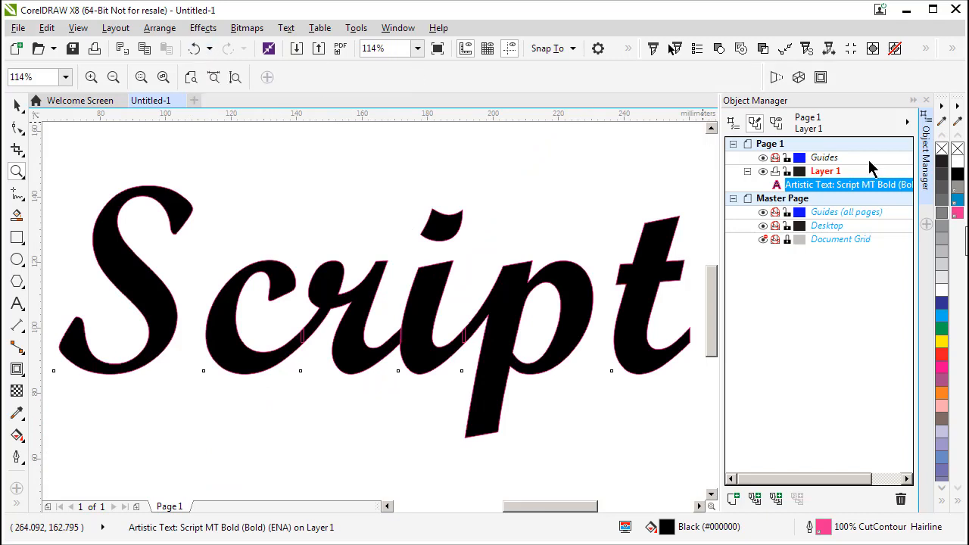
{"action": "right_click", "coordinate": [957, 150]}
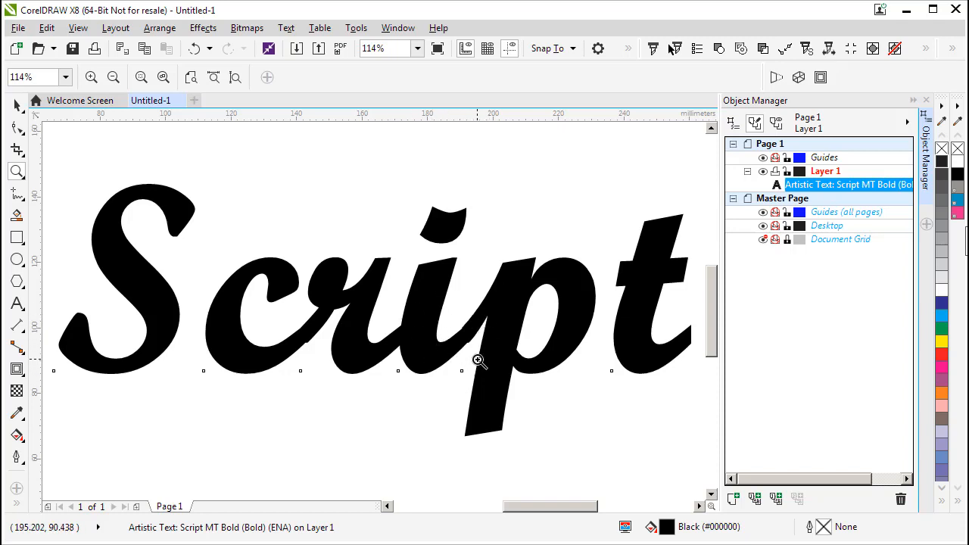
Step: Weld the overlapping letters of the Script text into a single curve
{"action": "left_click", "coordinate": [17, 106]}
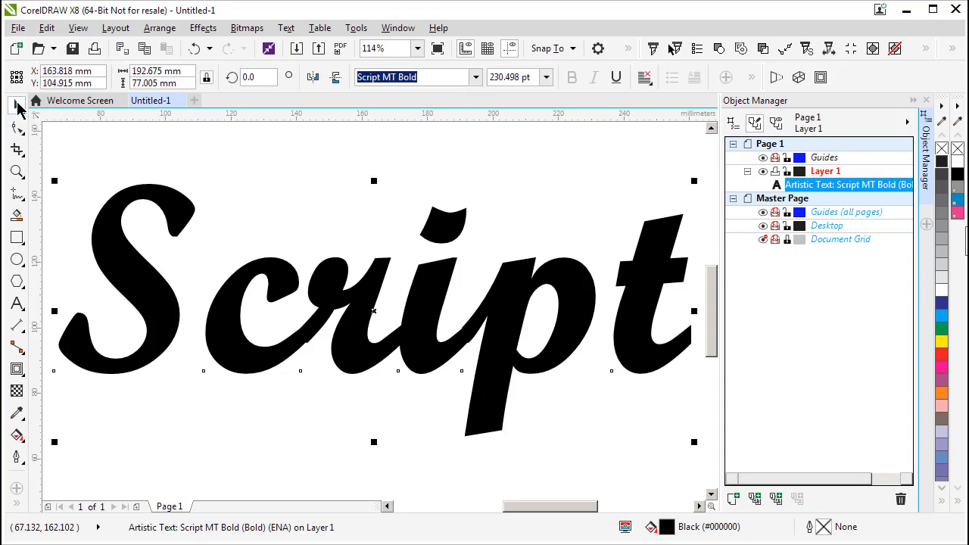
{"action": "left_click", "coordinate": [159, 28]}
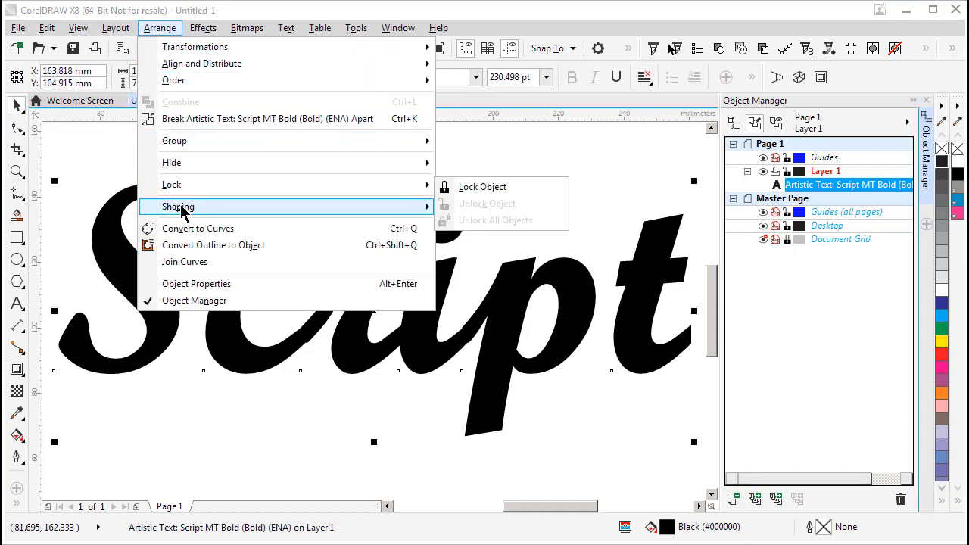
{"action": "mouse_move", "coordinate": [184, 212]}
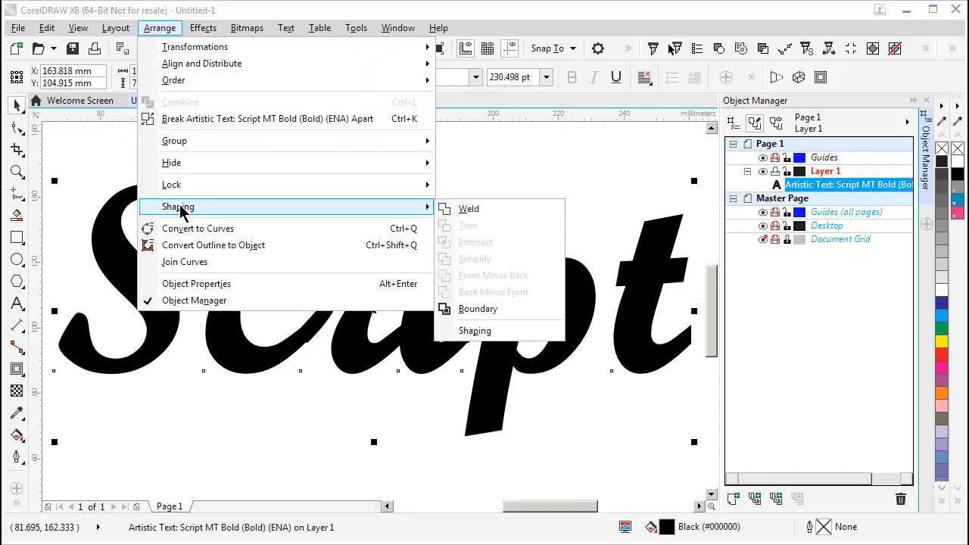
{"action": "left_click", "coordinate": [470, 210]}
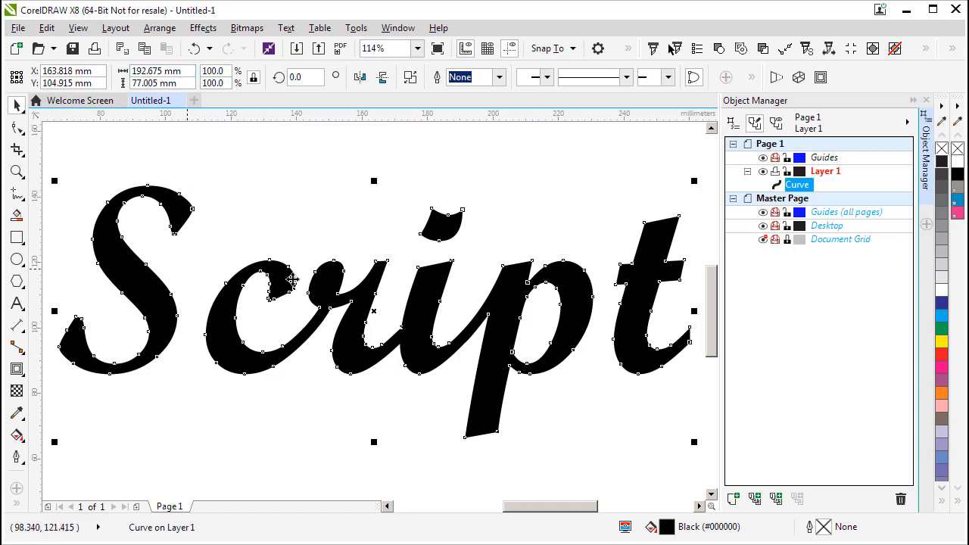
Step: Give the welded Script curve a black outline 2.0 mm wide
{"action": "right_click", "coordinate": [957, 174]}
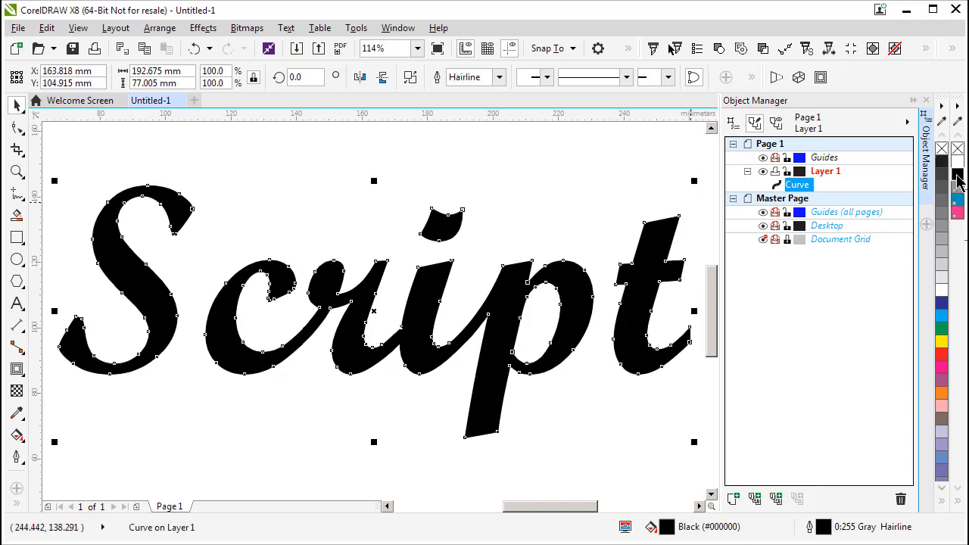
{"action": "left_click", "coordinate": [17, 461]}
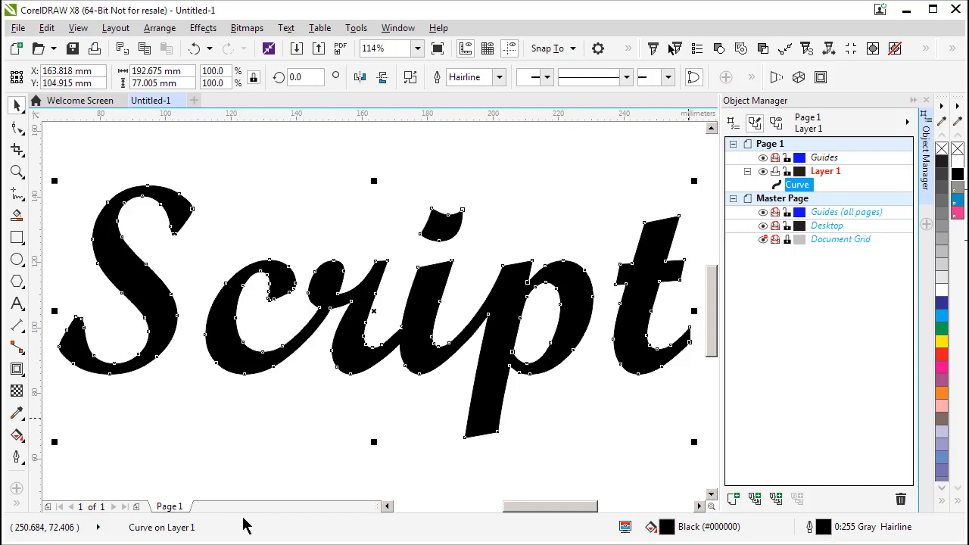
{"action": "left_click", "coordinate": [17, 457]}
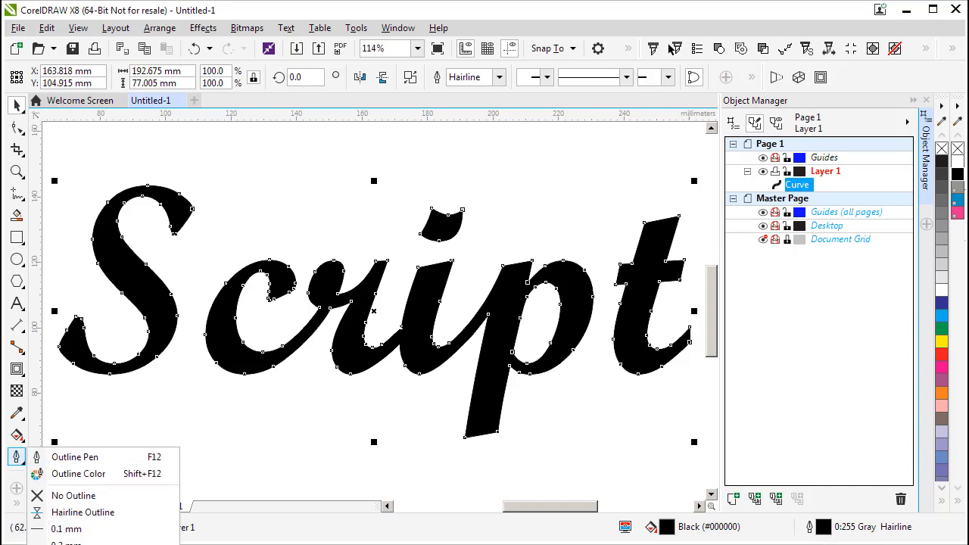
{"action": "left_click", "coordinate": [76, 542]}
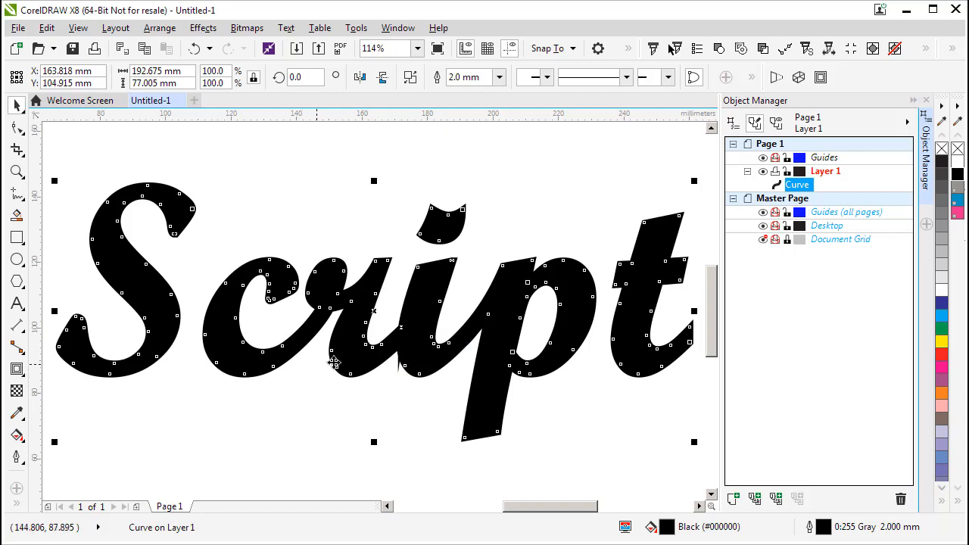
Step: Set the corners of the Script curve's outline to round and deselect the curve
{"action": "double_click", "coordinate": [824, 529]}
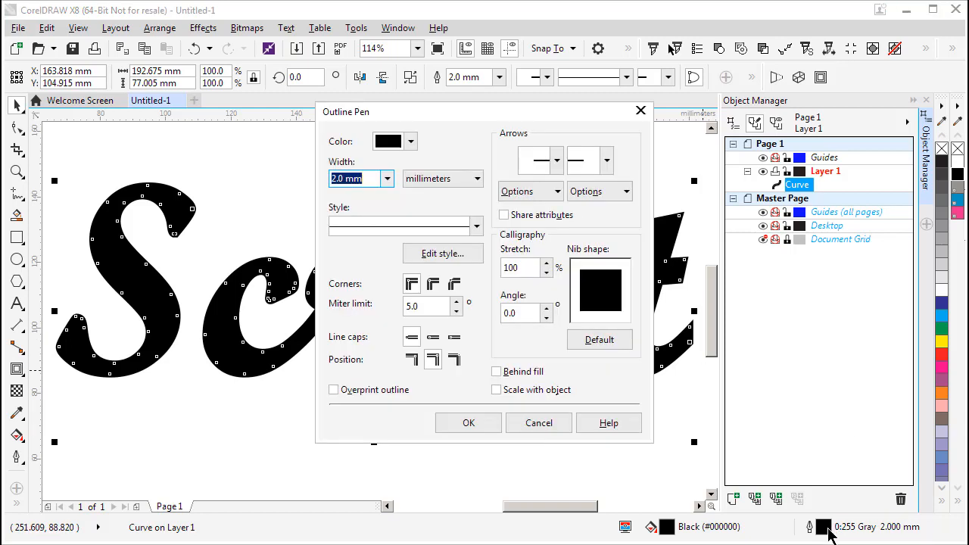
{"action": "left_click", "coordinate": [433, 285]}
{"action": "left_click", "coordinate": [471, 424]}
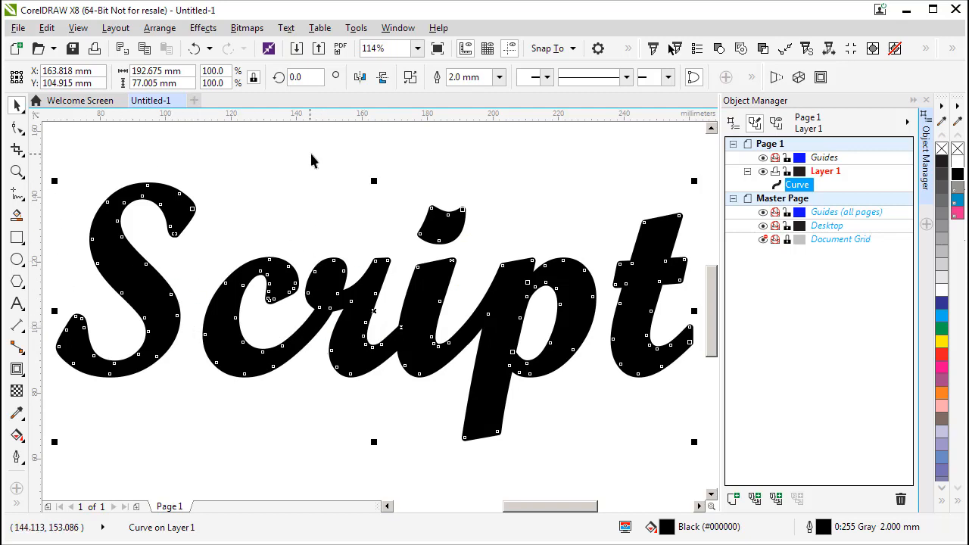
{"action": "left_click", "coordinate": [110, 130]}
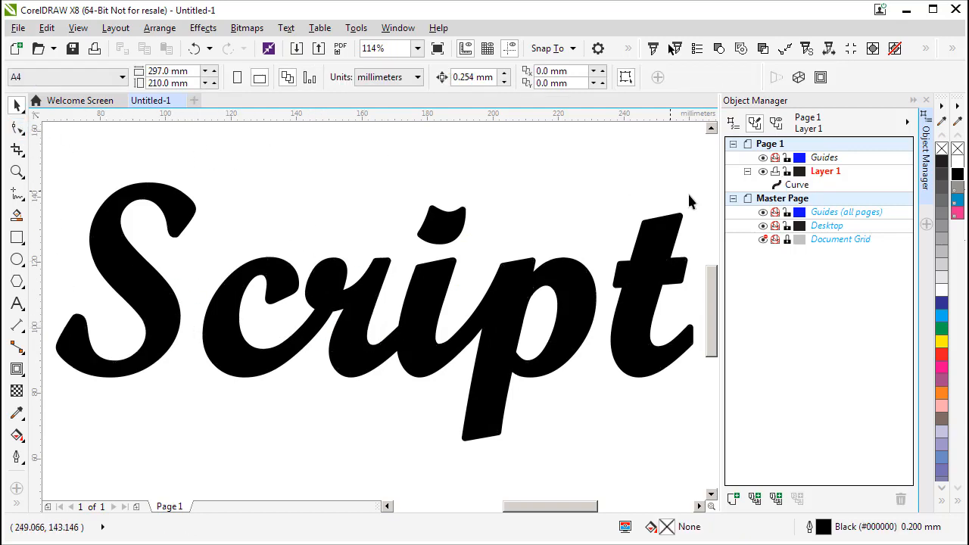
Step: Place a duplicate of the outlined Script curve exactly over the original on Layer 1
{"action": "left_click", "coordinate": [360, 305]}
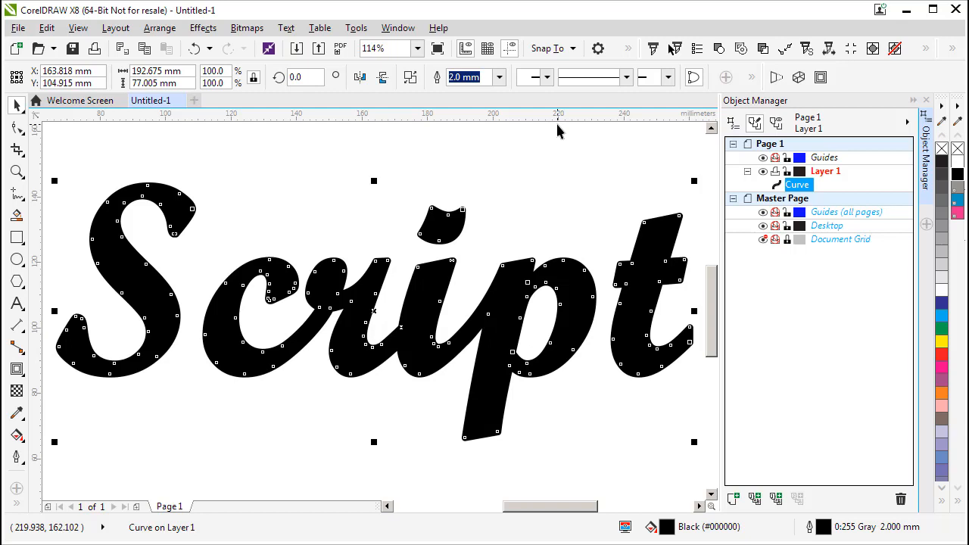
{"action": "key", "text": "ctrl+v"}
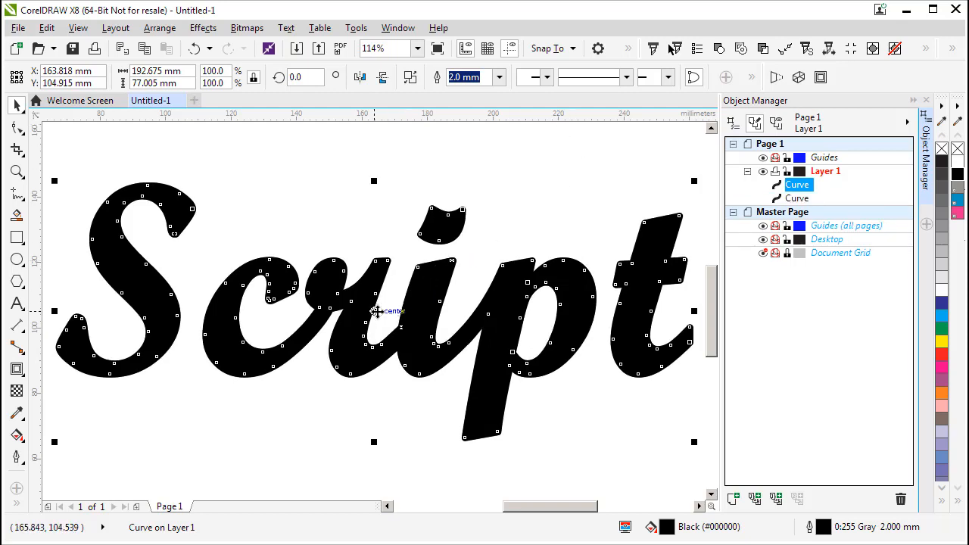
{"action": "left_click_drag", "start_coordinate": [381, 313], "coordinate": [386, 348]}
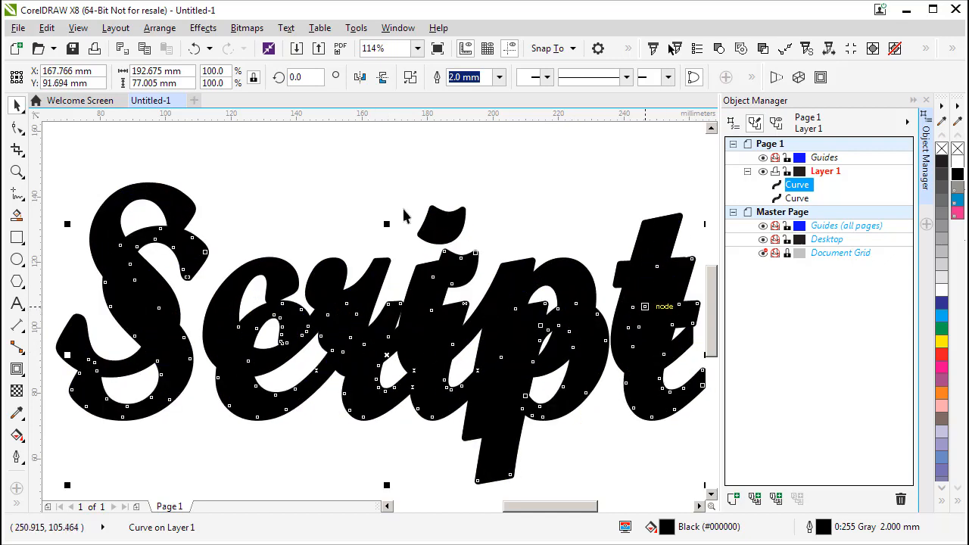
{"action": "left_click", "coordinate": [195, 50]}
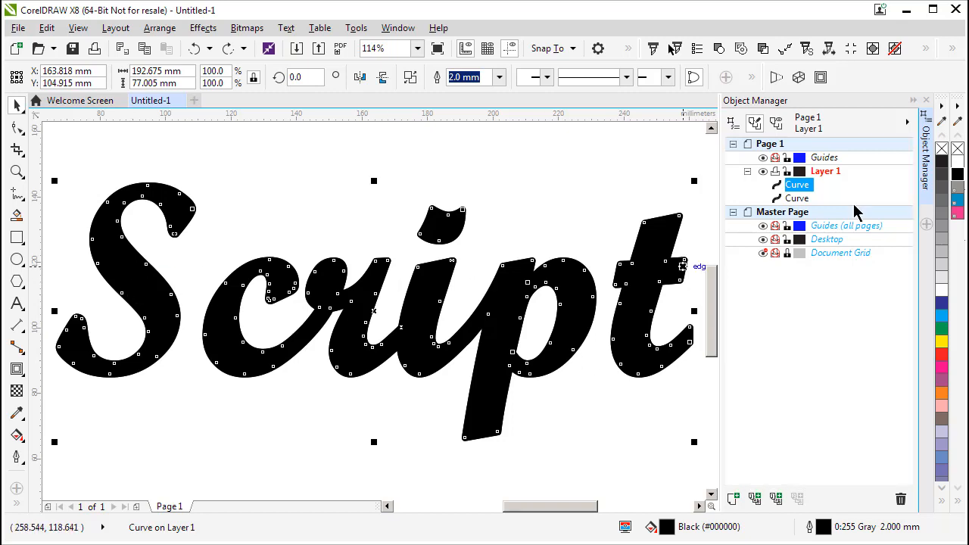
Step: Remove the duplicate curve's fill, give it a hairline CutContour outline, and check the line around the top of the S
{"action": "left_click", "coordinate": [943, 151]}
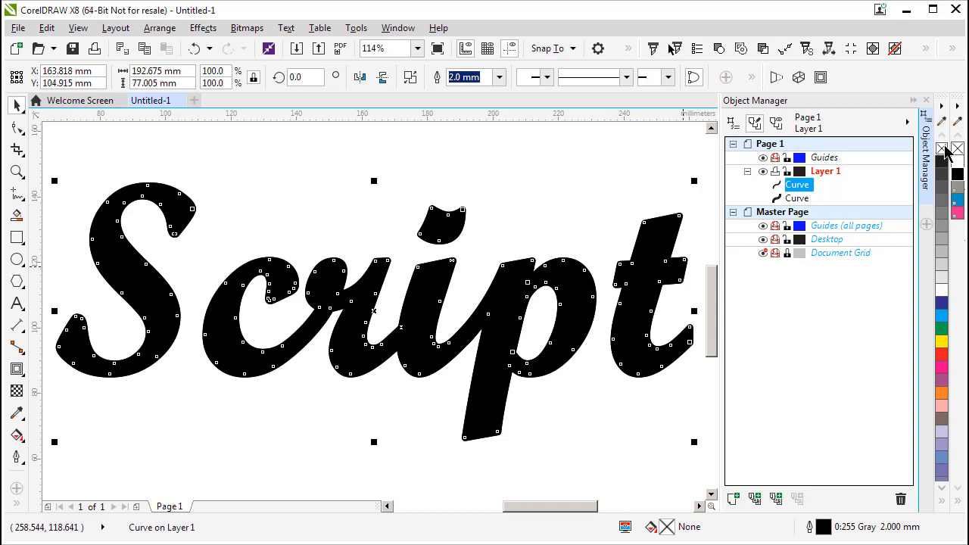
{"action": "right_click", "coordinate": [958, 215]}
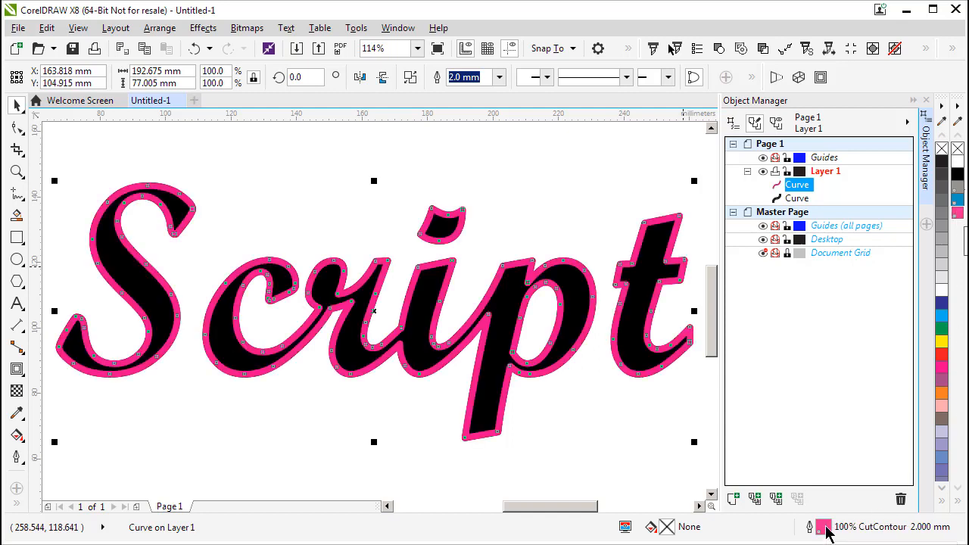
{"action": "left_click", "coordinate": [16, 456]}
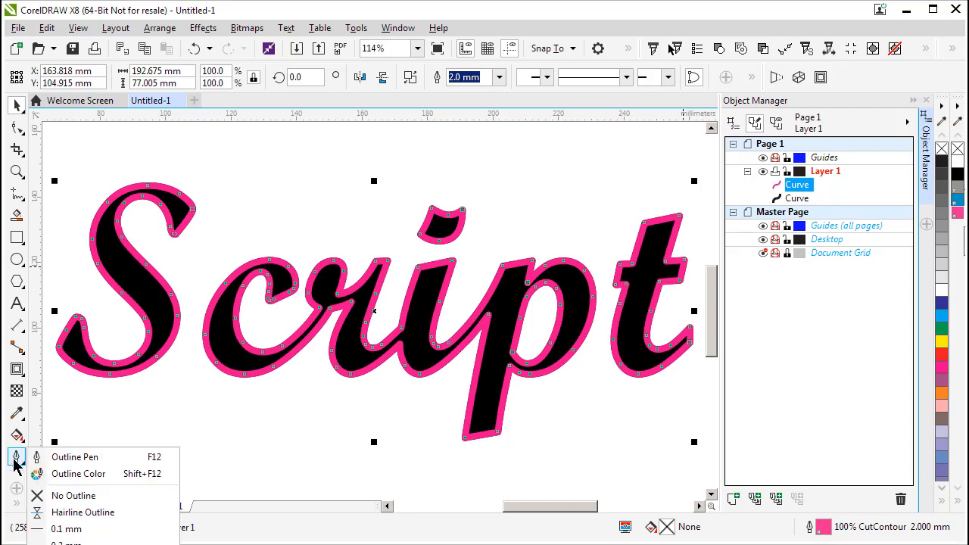
{"action": "left_click", "coordinate": [68, 513]}
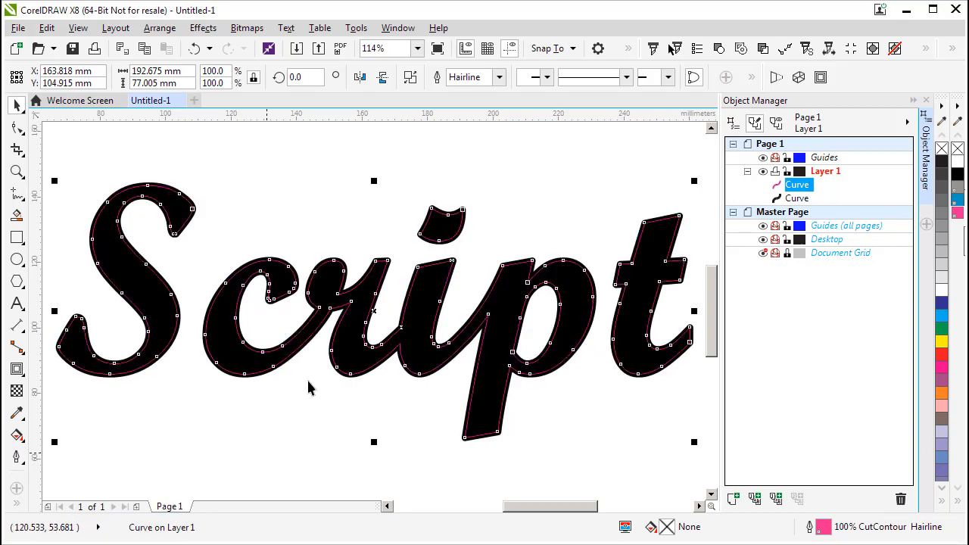
{"action": "left_click", "coordinate": [17, 172]}
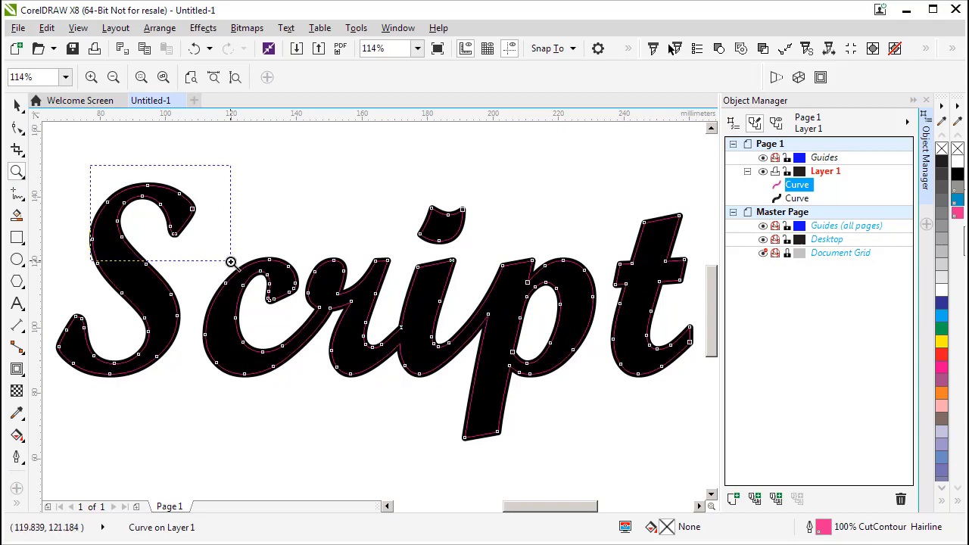
{"action": "left_click_drag", "start_coordinate": [90, 163], "coordinate": [232, 261]}
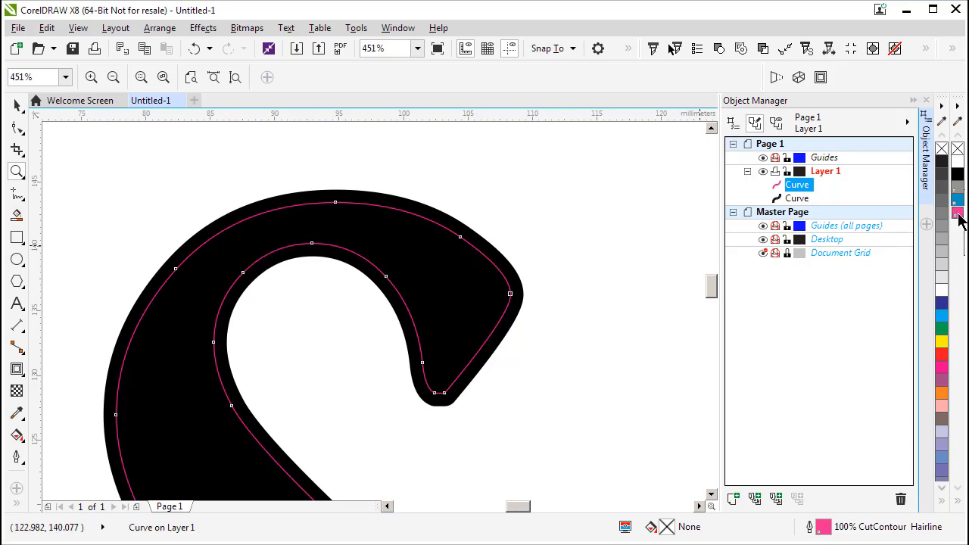
{"action": "key", "text": "F4"}
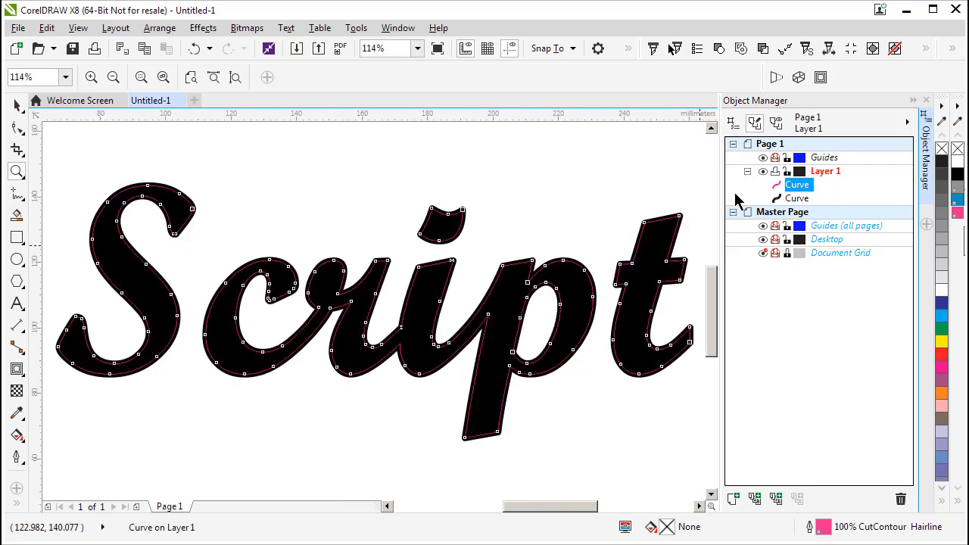
Step: Select both the black outlined curve and the CutContour curve with the Pick tool active
{"action": "left_click", "coordinate": [25, 110]}
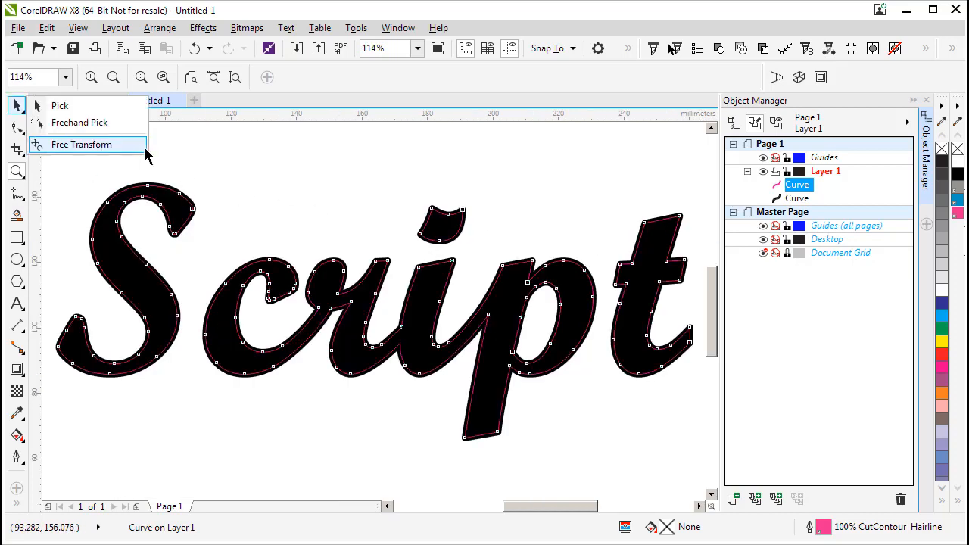
{"action": "left_click", "coordinate": [75, 145]}
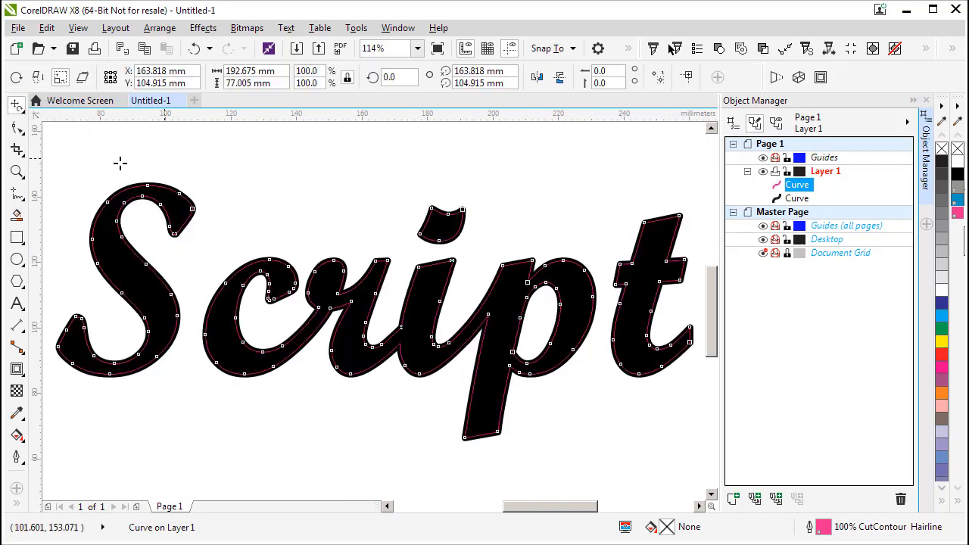
{"action": "left_click", "coordinate": [22, 110]}
{"action": "left_click", "coordinate": [61, 106]}
{"action": "left_click", "coordinate": [122, 139]}
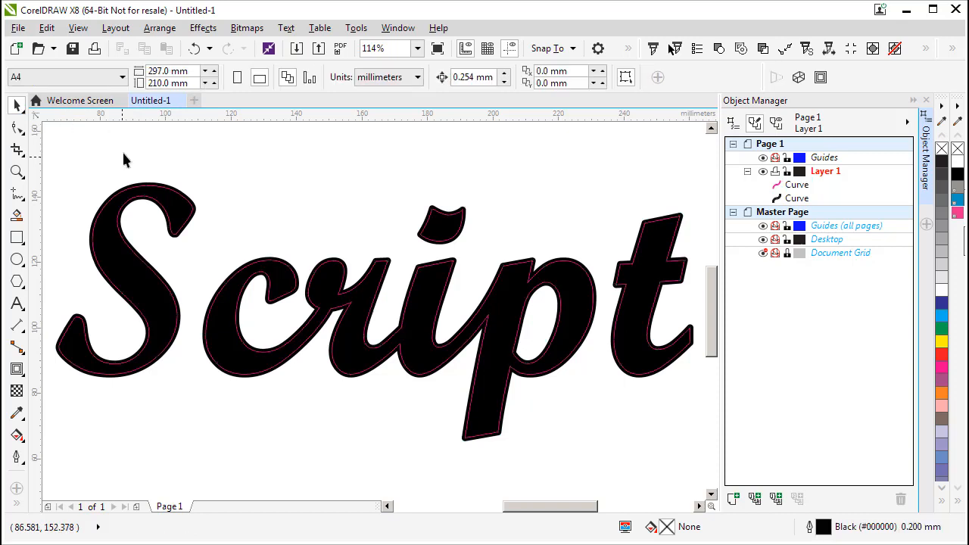
{"action": "key", "text": "ctrl+a"}
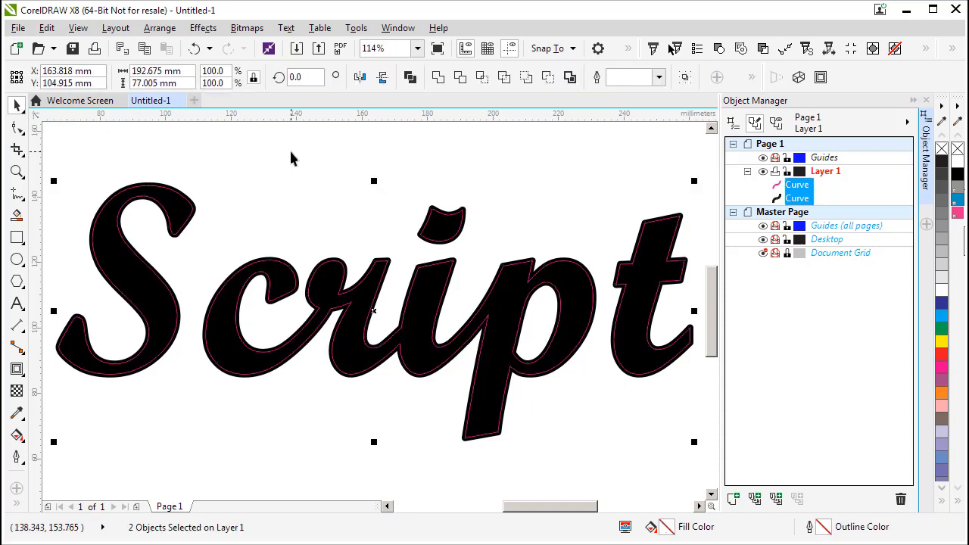